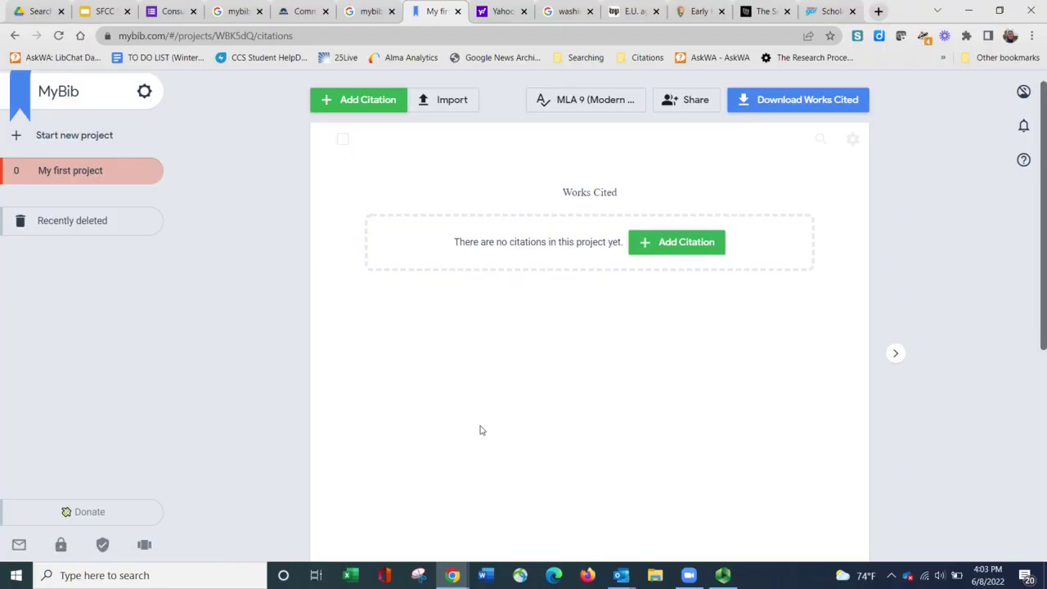
Keep MLA 9 checked in the Change style dialog and save it as the project's style.
{"action": "left_click", "coordinate": [586, 100]}
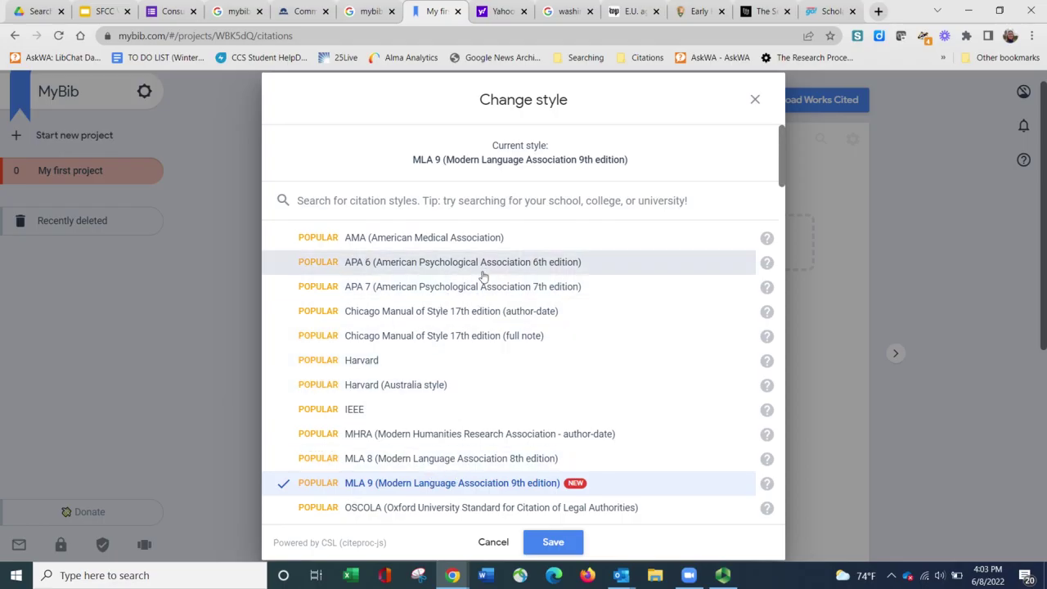
{"action": "left_click", "coordinate": [556, 540]}
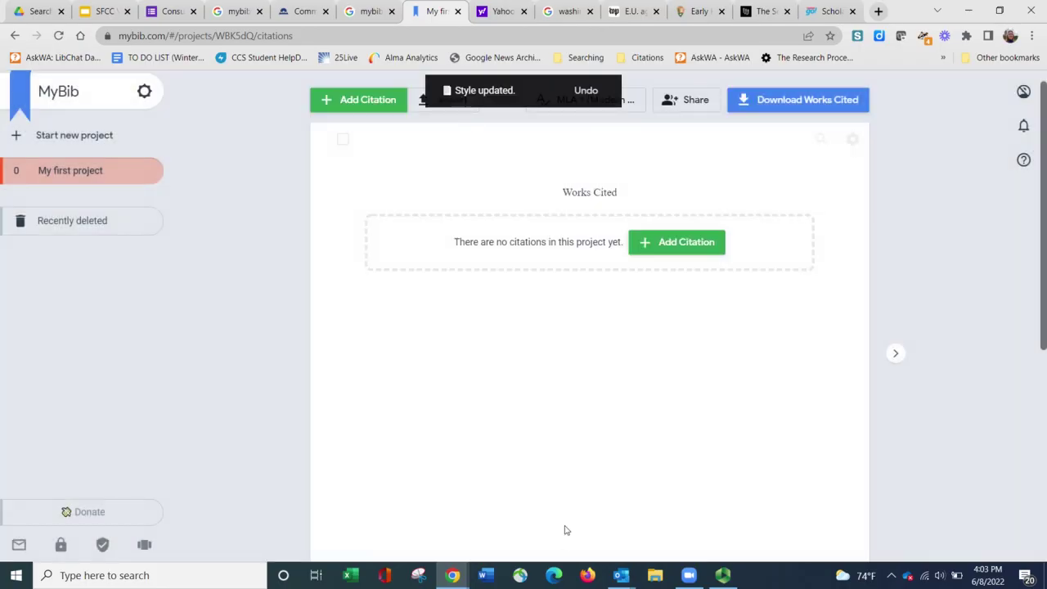
Preview the manual News Article citation form, then go back and reopen the full source-type list.
{"action": "left_click", "coordinate": [679, 243]}
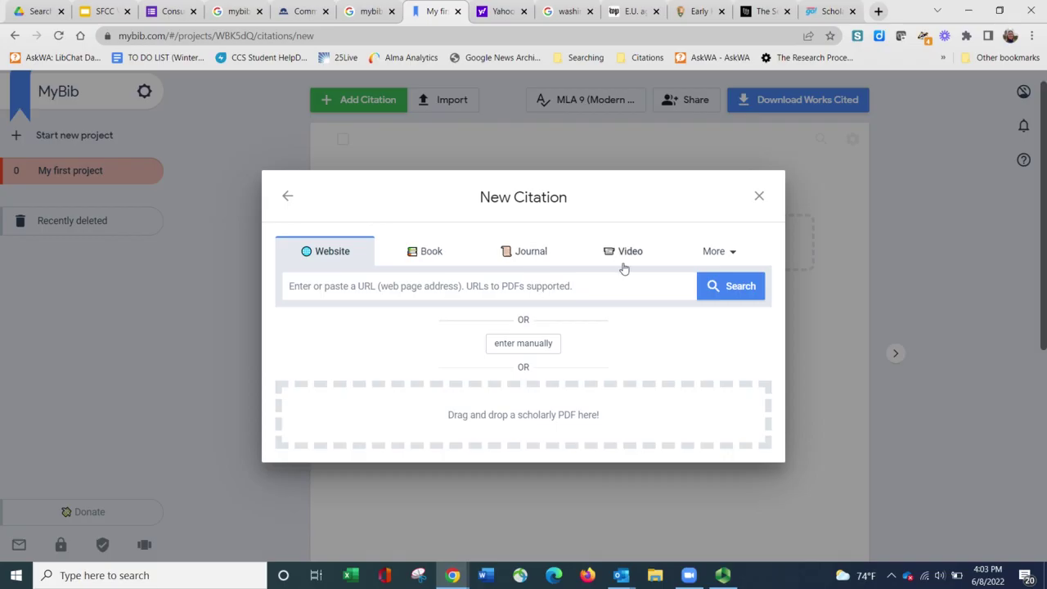
{"action": "left_click", "coordinate": [715, 256]}
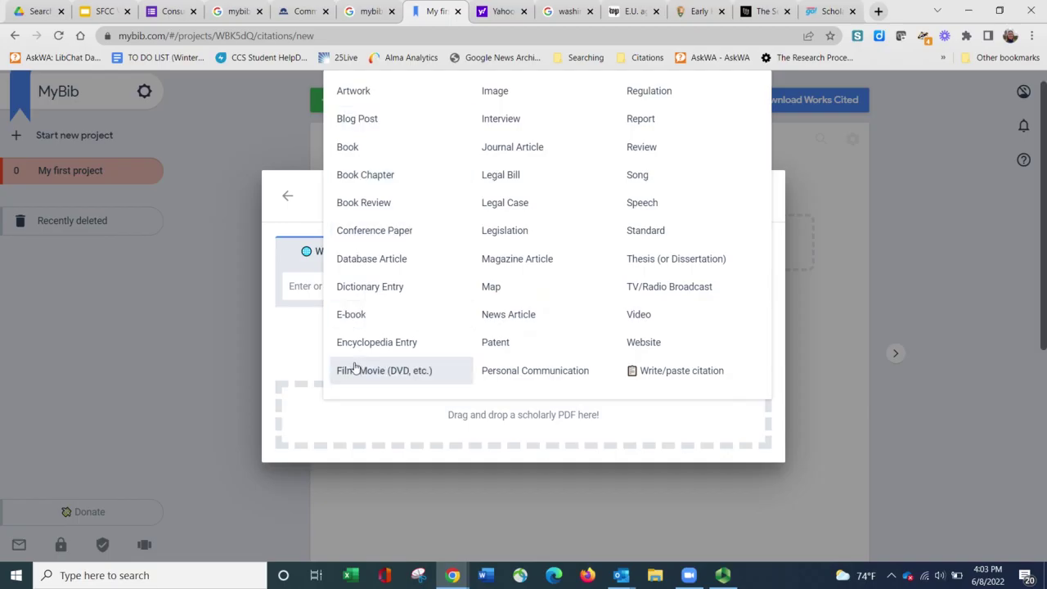
{"action": "left_click", "coordinate": [525, 318]}
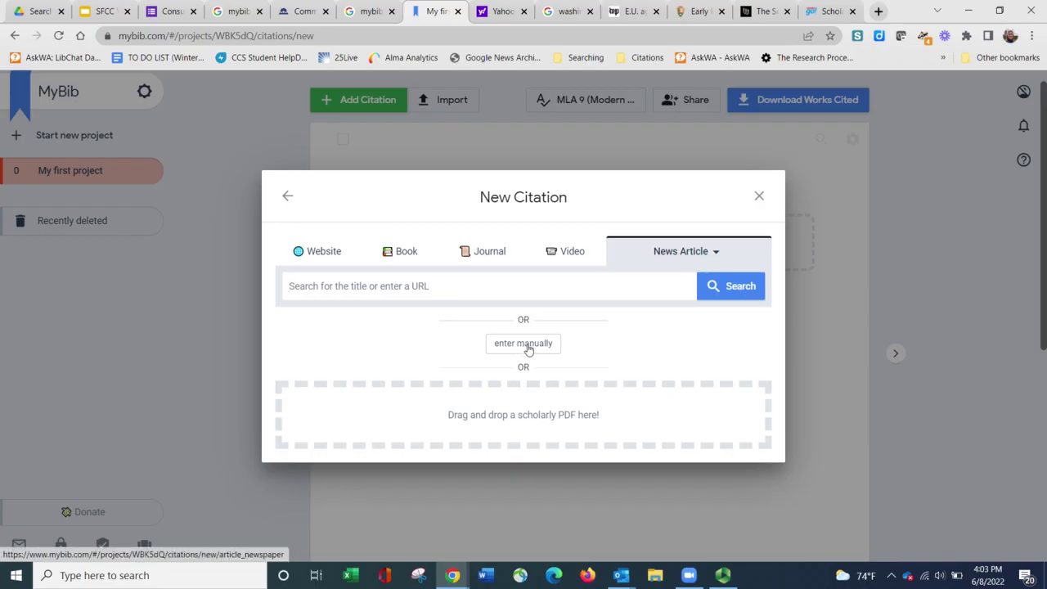
{"action": "left_click", "coordinate": [523, 344]}
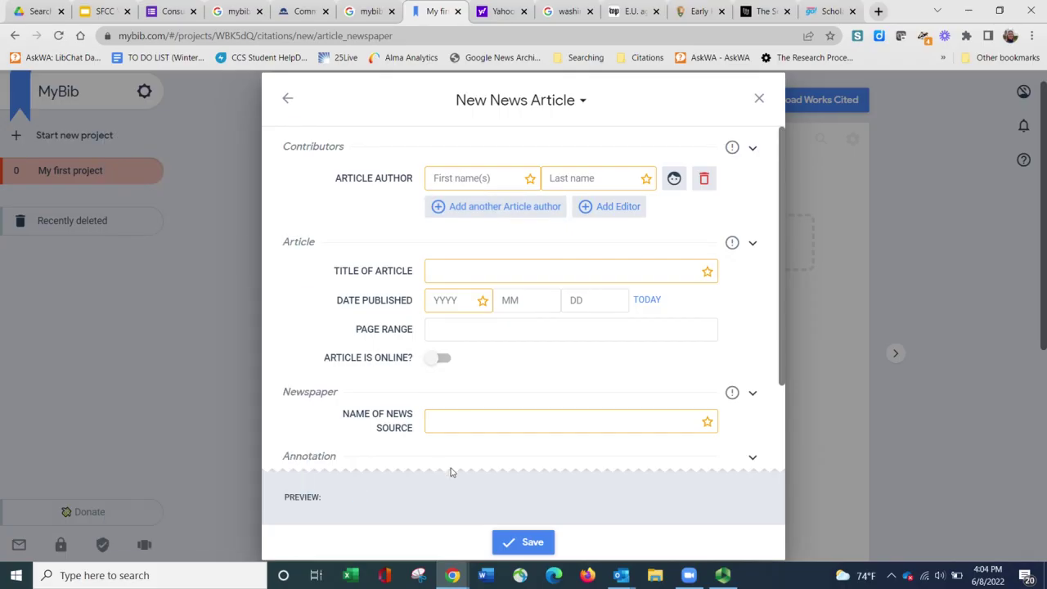
{"action": "left_click", "coordinate": [286, 99]}
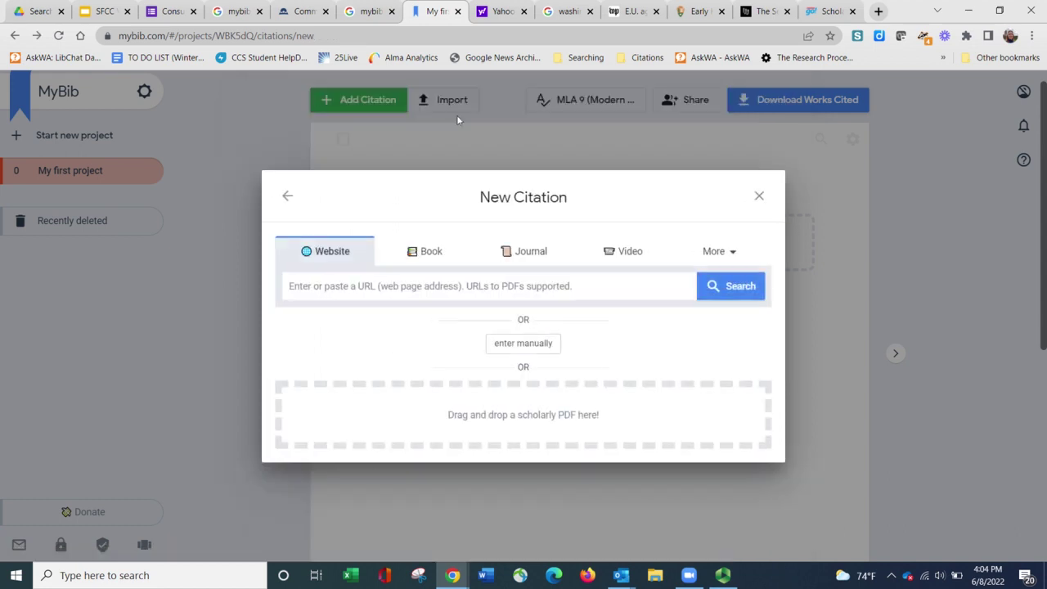
{"action": "left_click", "coordinate": [712, 253]}
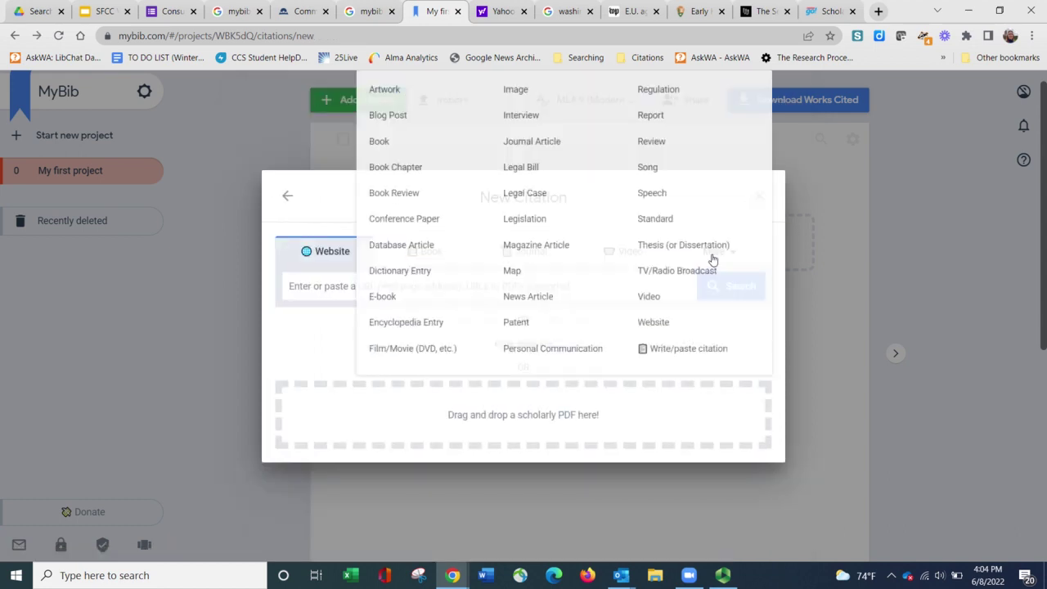
Search News Article by the pasted Washington Post URL and select the charging-port article result.
{"action": "left_click", "coordinate": [515, 307]}
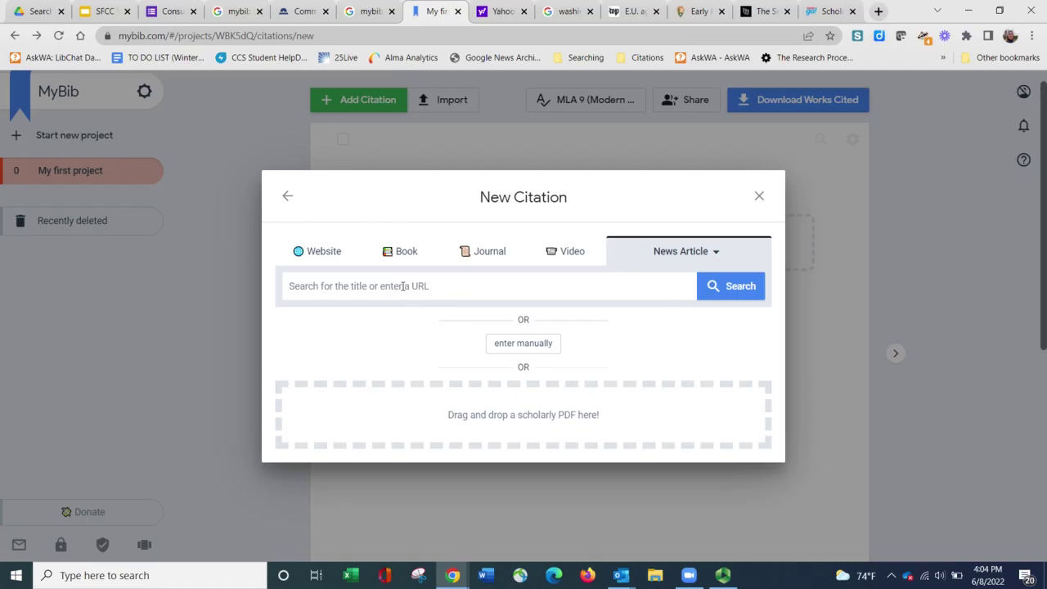
{"action": "left_click", "coordinate": [402, 285]}
{"action": "type", "text": "https://www.washingtonpost.com/technology/2022/06/08/eu-common-phone-charger-law-usbc-apple/"}
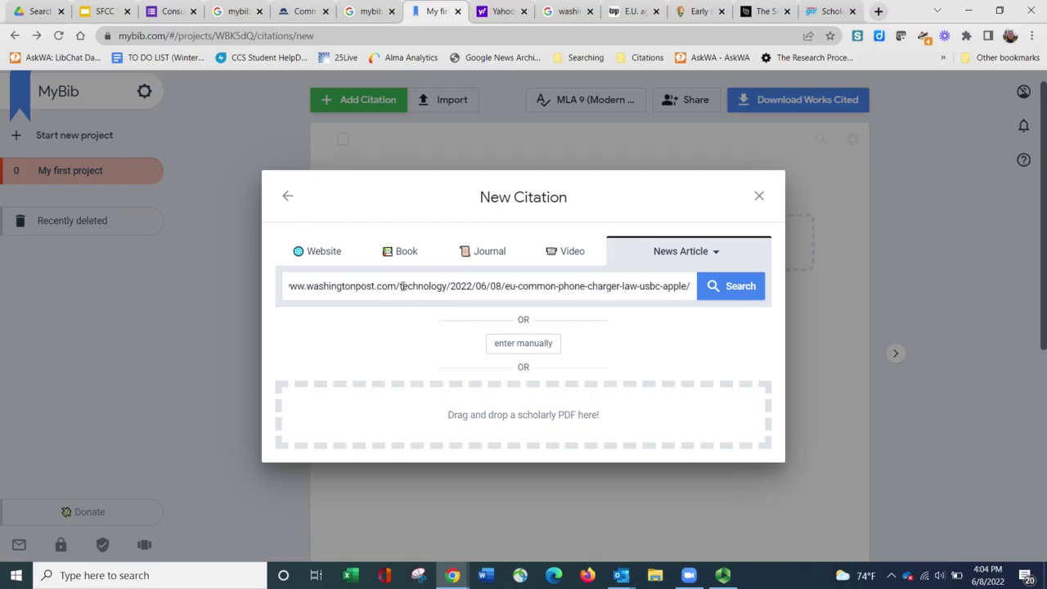
{"action": "left_click", "coordinate": [722, 290]}
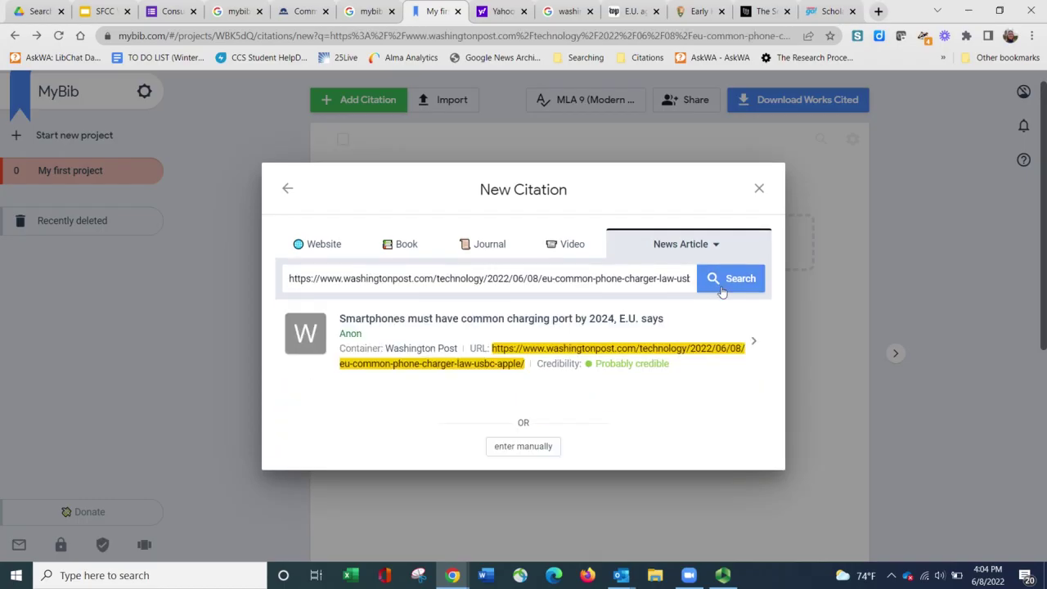
{"action": "left_click", "coordinate": [513, 330]}
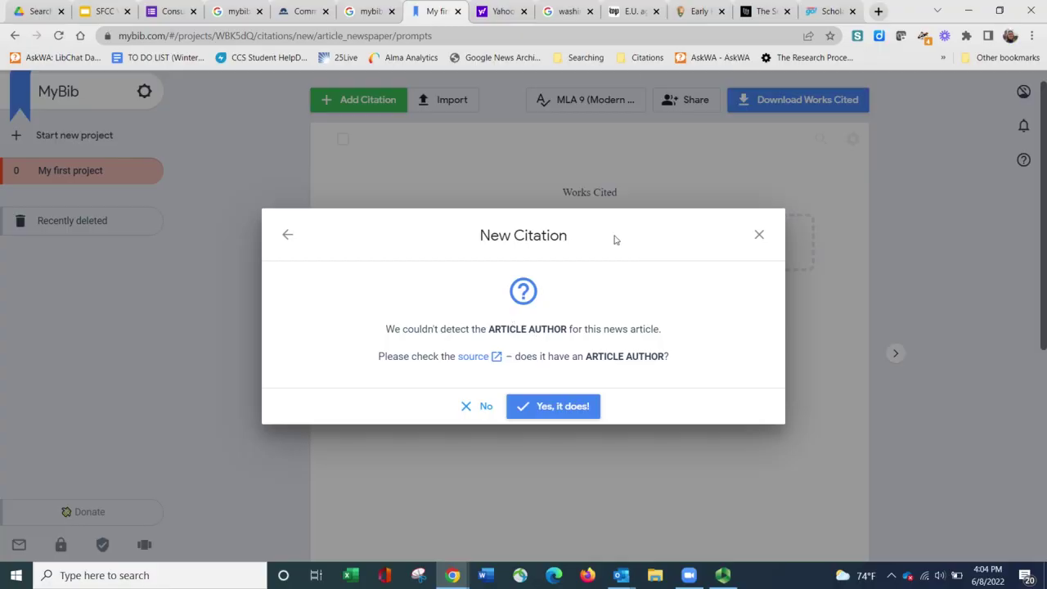
Confirm the article has an author and enter the author's first and last name.
{"action": "left_click", "coordinate": [630, 11]}
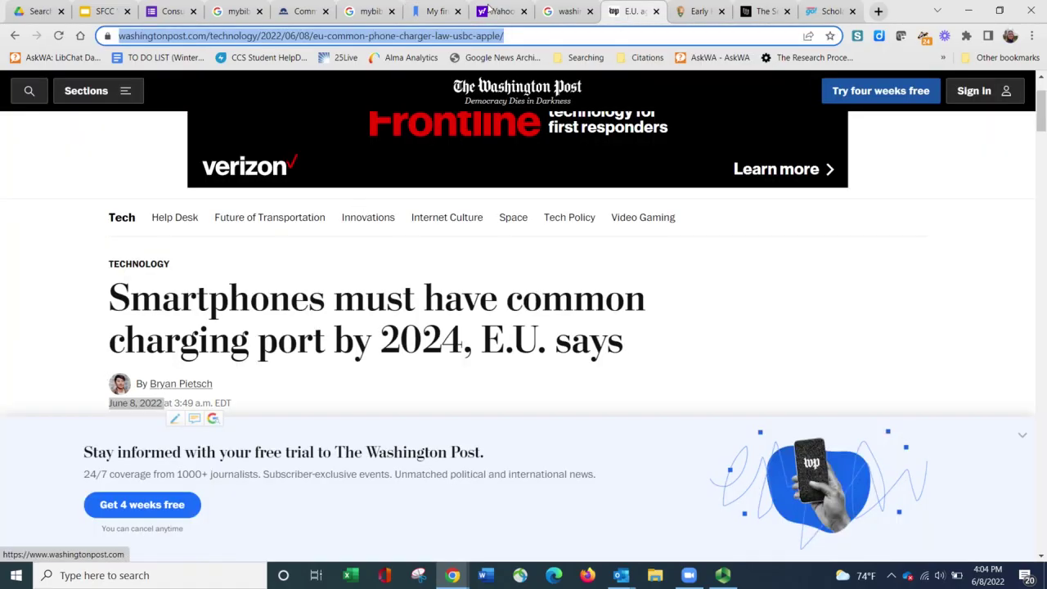
{"action": "left_click", "coordinate": [431, 13]}
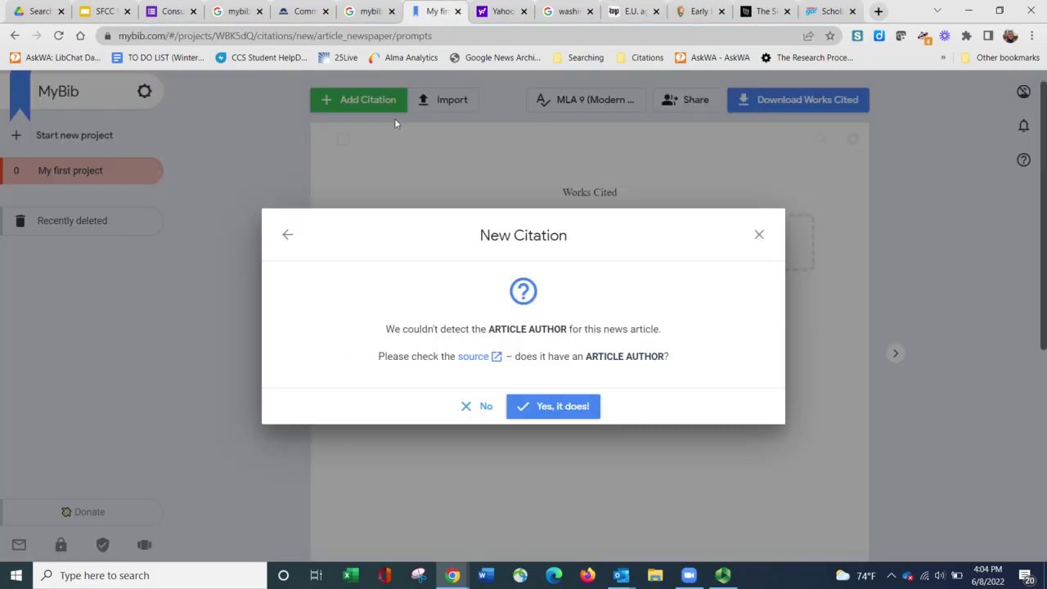
{"action": "left_click", "coordinate": [565, 407]}
{"action": "left_click", "coordinate": [481, 364]}
{"action": "type", "text": "Brian"}
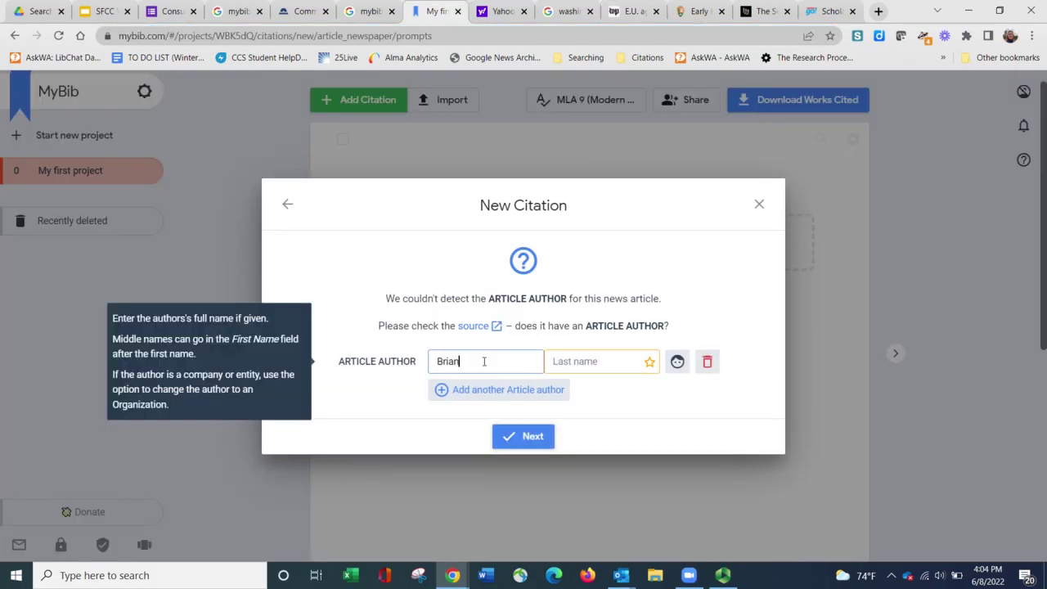
{"action": "key", "text": "Tab"}
{"action": "type", "text": "Pietsch"}
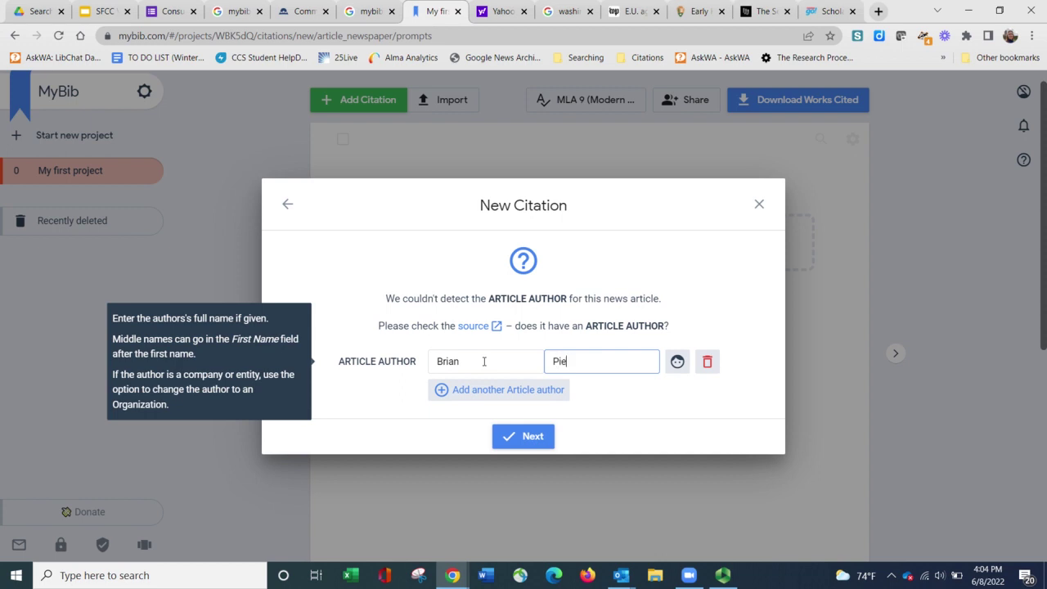
{"action": "left_click", "coordinate": [532, 442]}
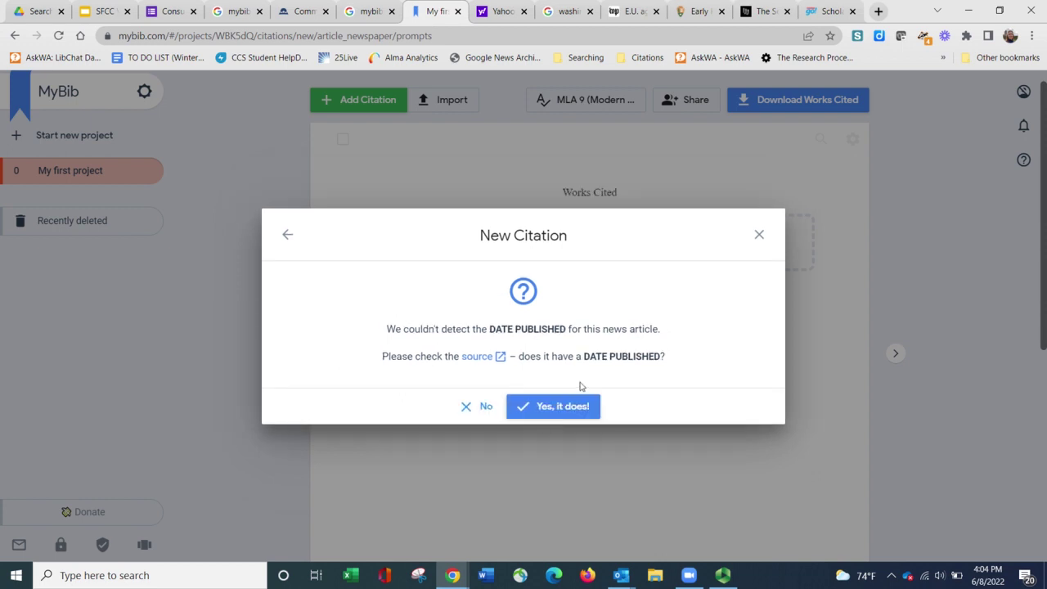
Confirm the article has a publication date and enter 2022/06/08.
{"action": "left_click", "coordinate": [638, 13]}
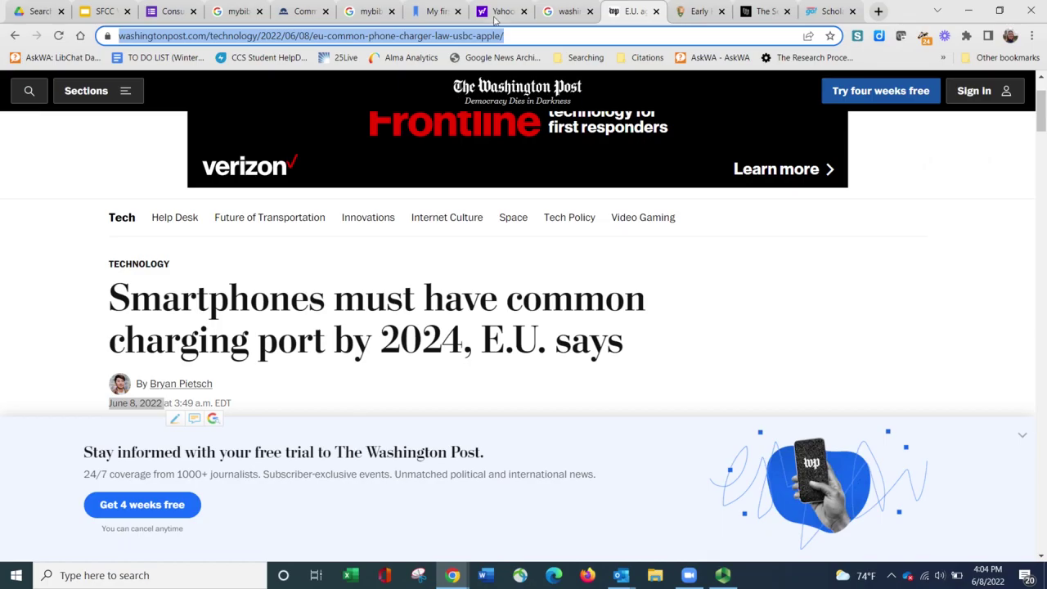
{"action": "left_click", "coordinate": [435, 13]}
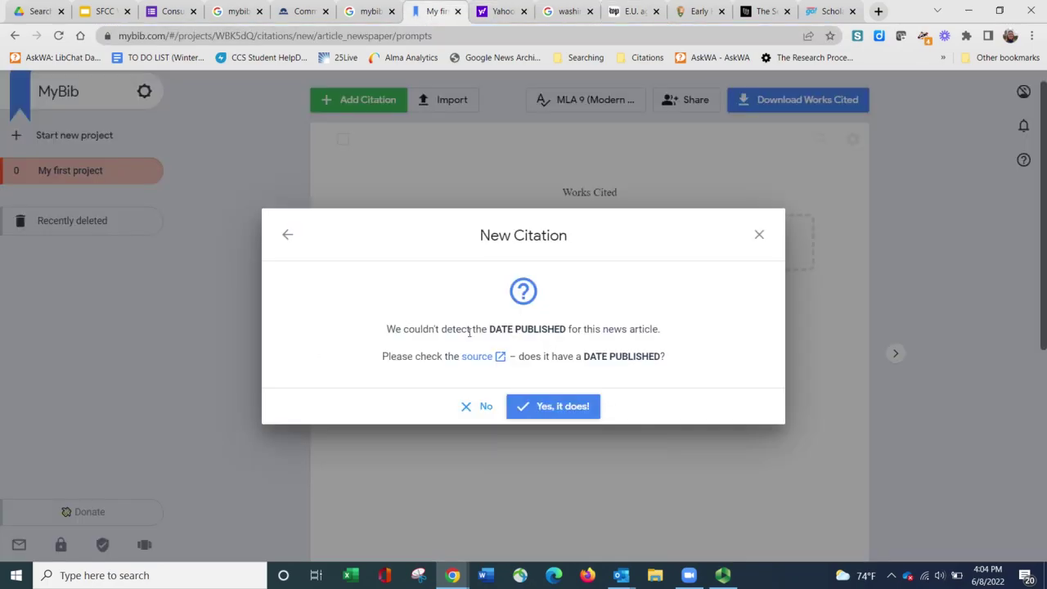
{"action": "left_click", "coordinate": [544, 404]}
{"action": "left_click", "coordinate": [448, 372]}
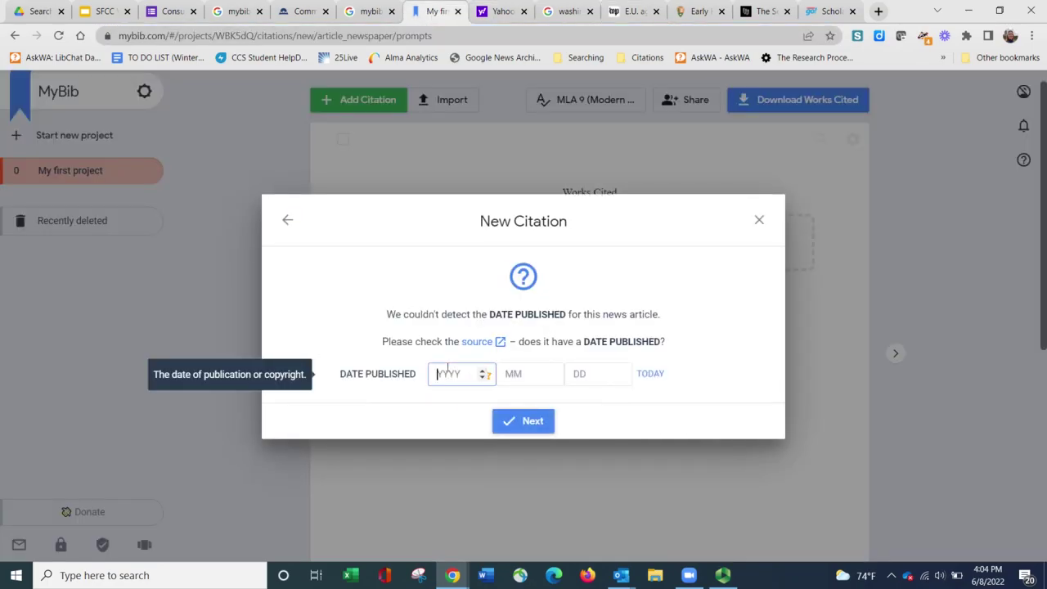
{"action": "type", "text": "2022"}
{"action": "type", "text": "060"}
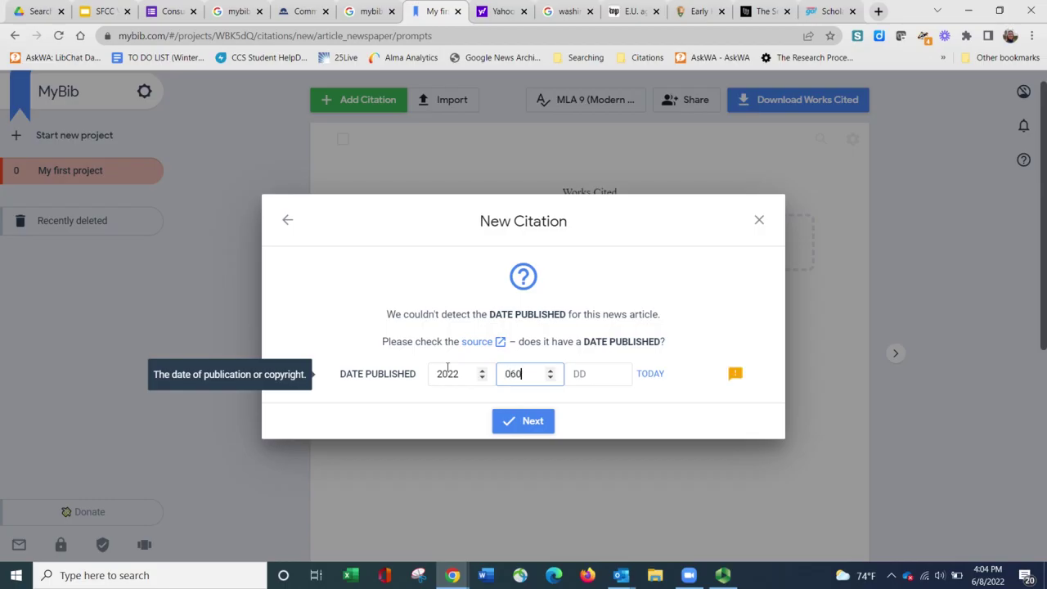
{"action": "key", "text": "BackSpace"}
{"action": "key", "text": "Tab"}
{"action": "type", "text": "08"}
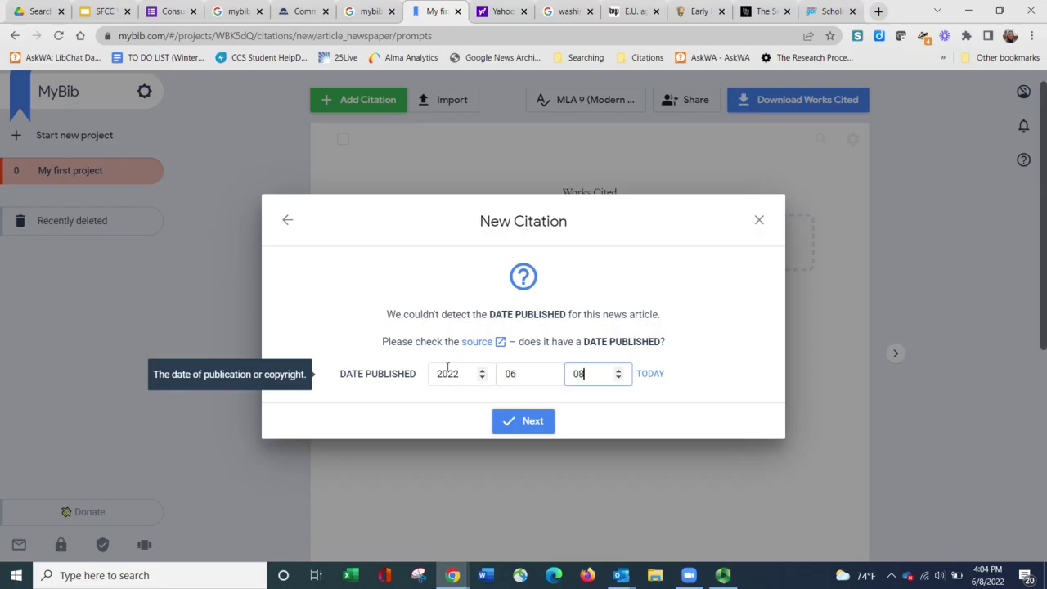
{"action": "left_click", "coordinate": [536, 421]}
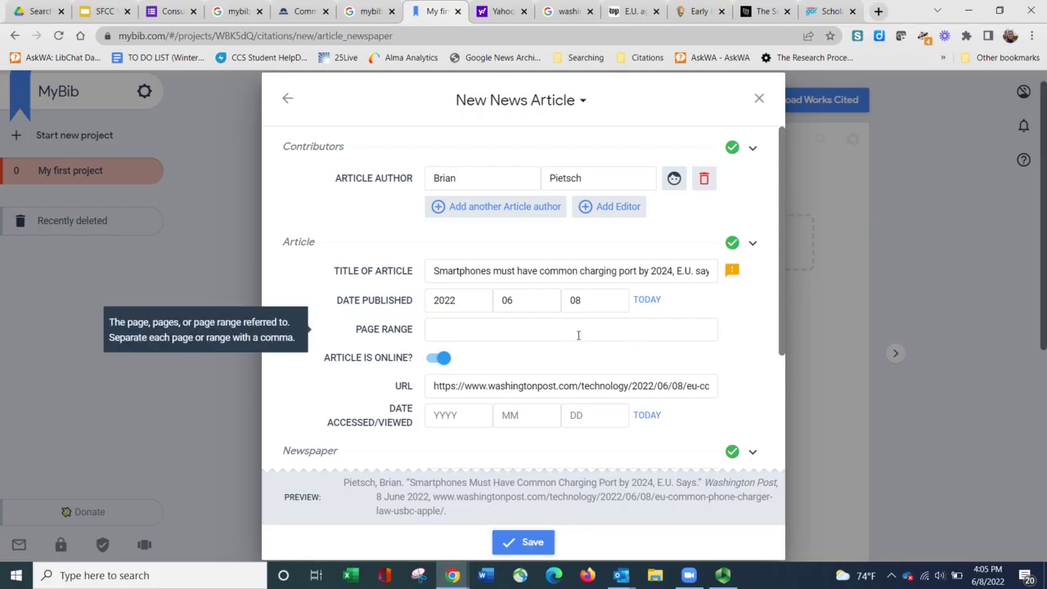
Set Date Accessed to today and save the Washington Post citation to the Works Cited.
{"action": "scroll", "coordinate": [673, 384], "scroll_direction": "down", "scroll_amount": 1}
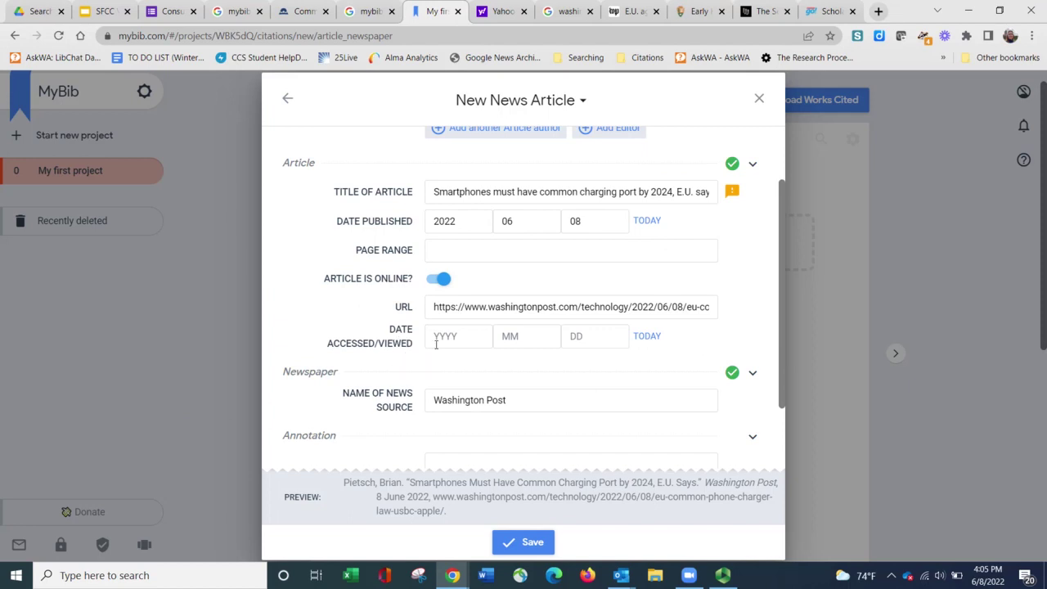
{"action": "left_click", "coordinate": [646, 337]}
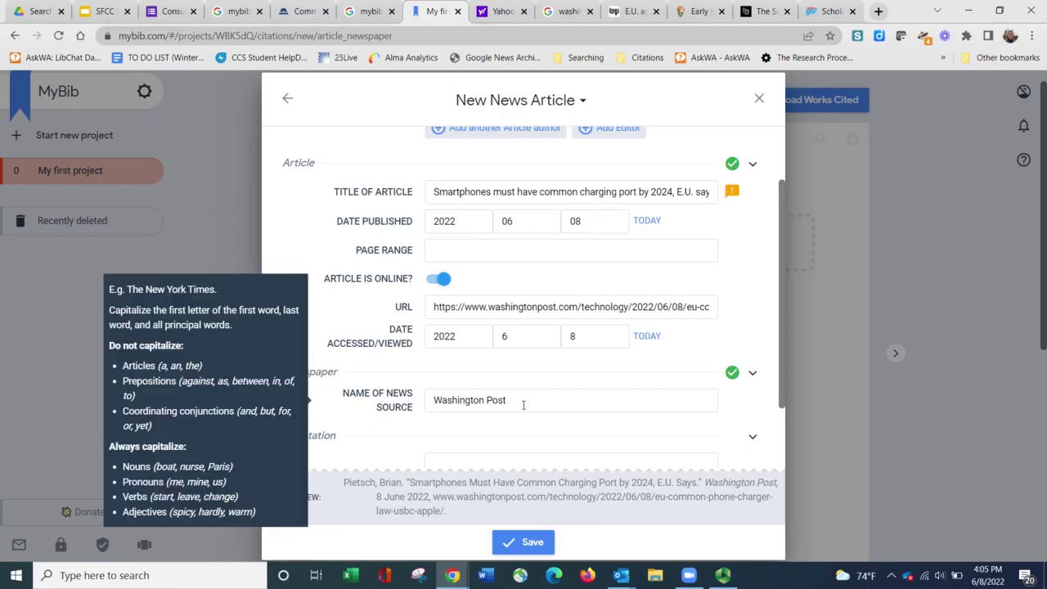
{"action": "scroll", "coordinate": [524, 404], "scroll_direction": "down", "scroll_amount": 1}
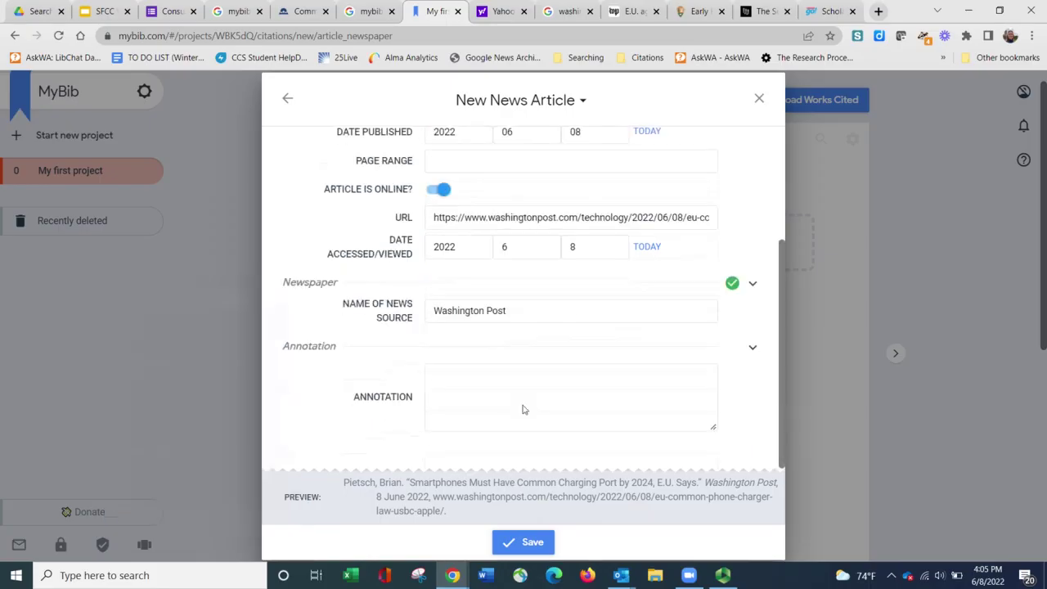
{"action": "left_click", "coordinate": [488, 379]}
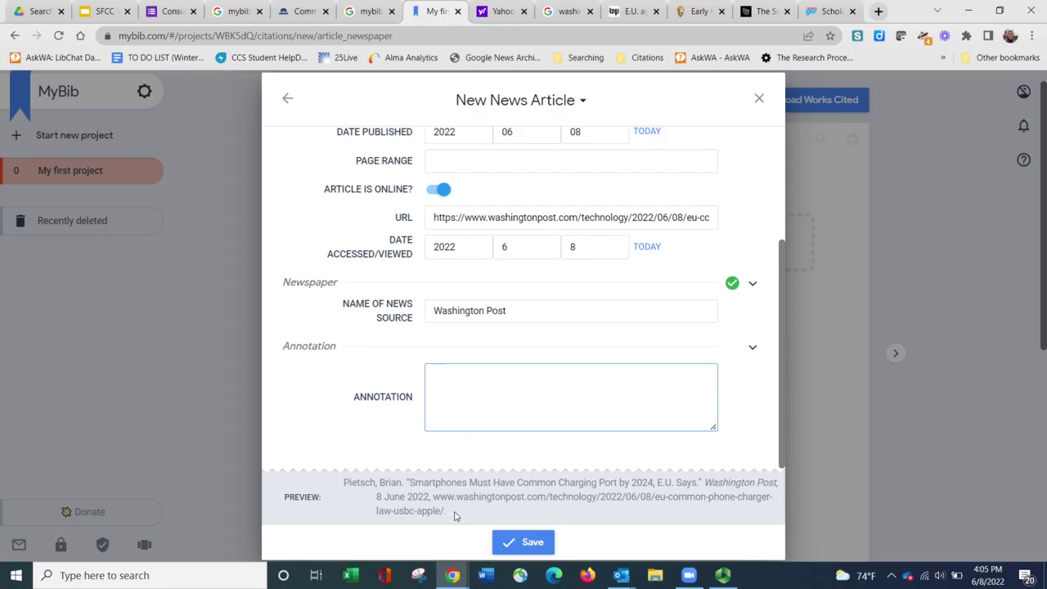
{"action": "left_click", "coordinate": [524, 544]}
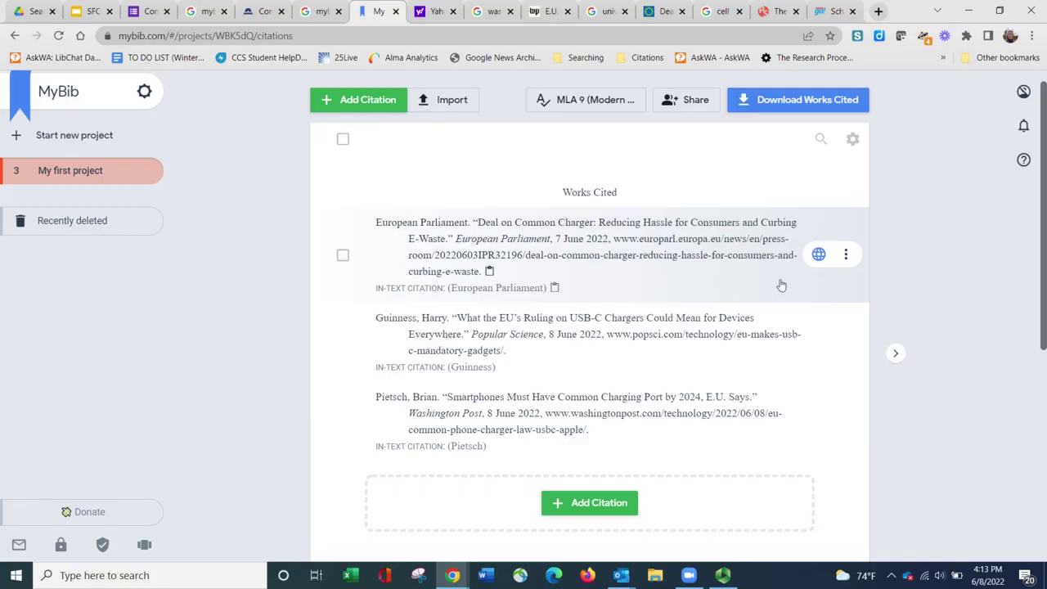
Check the European Parliament citation's options unchanged, then bring up the Download Works Cited choices.
{"action": "left_click", "coordinate": [848, 255]}
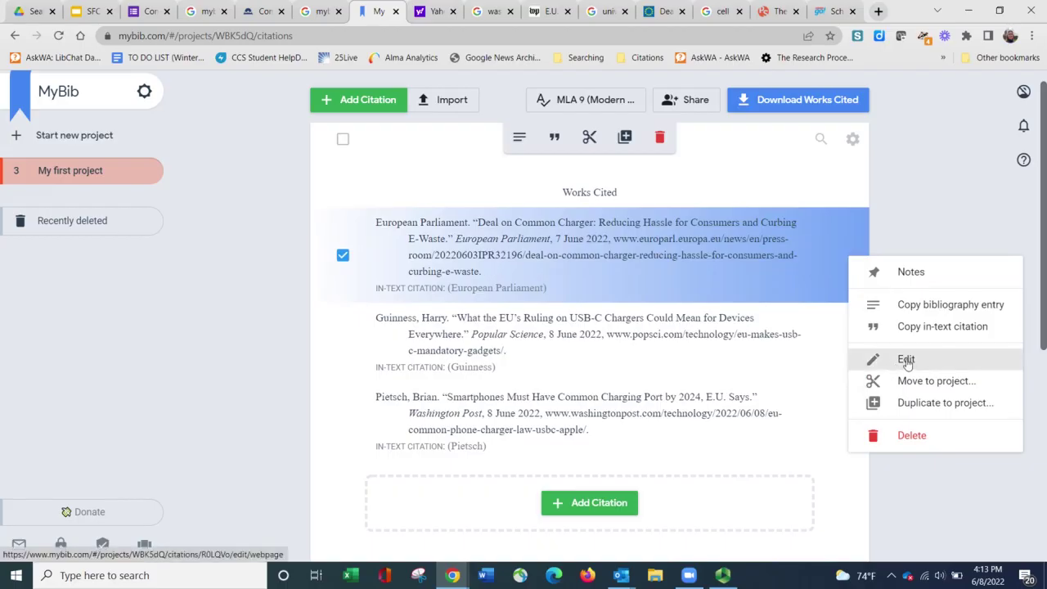
{"action": "left_click", "coordinate": [943, 197]}
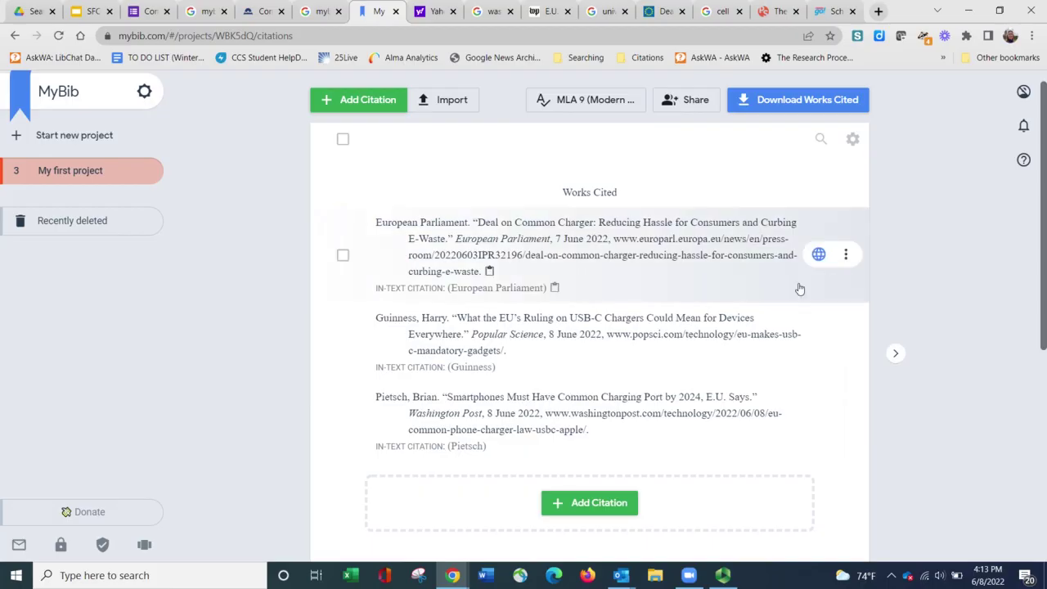
{"action": "left_click", "coordinate": [782, 99]}
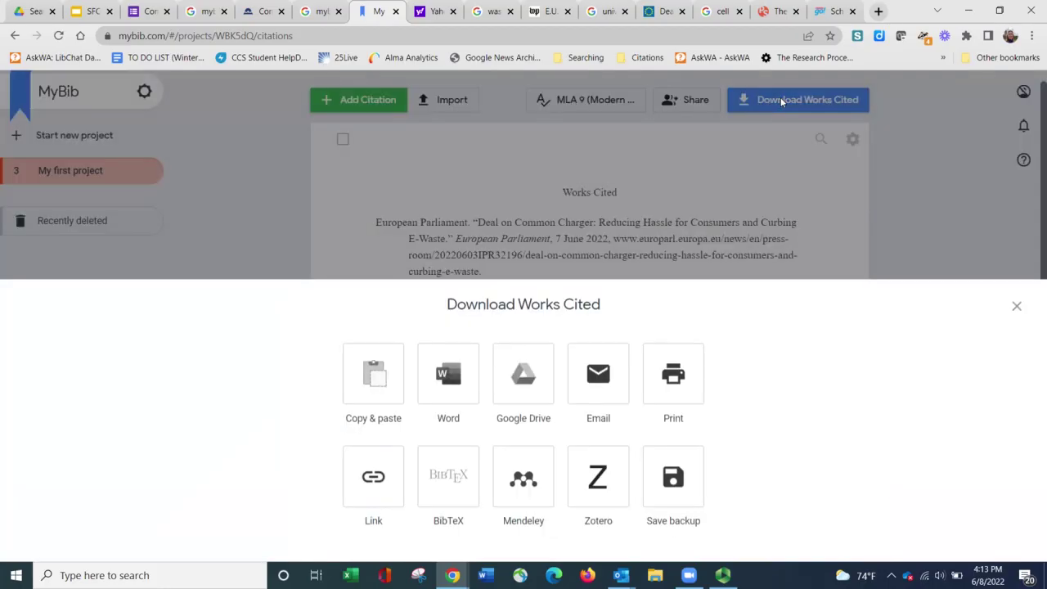
Export the Works Cited as Word and open 'My first project.rtf' in Word.
{"action": "left_click", "coordinate": [451, 381]}
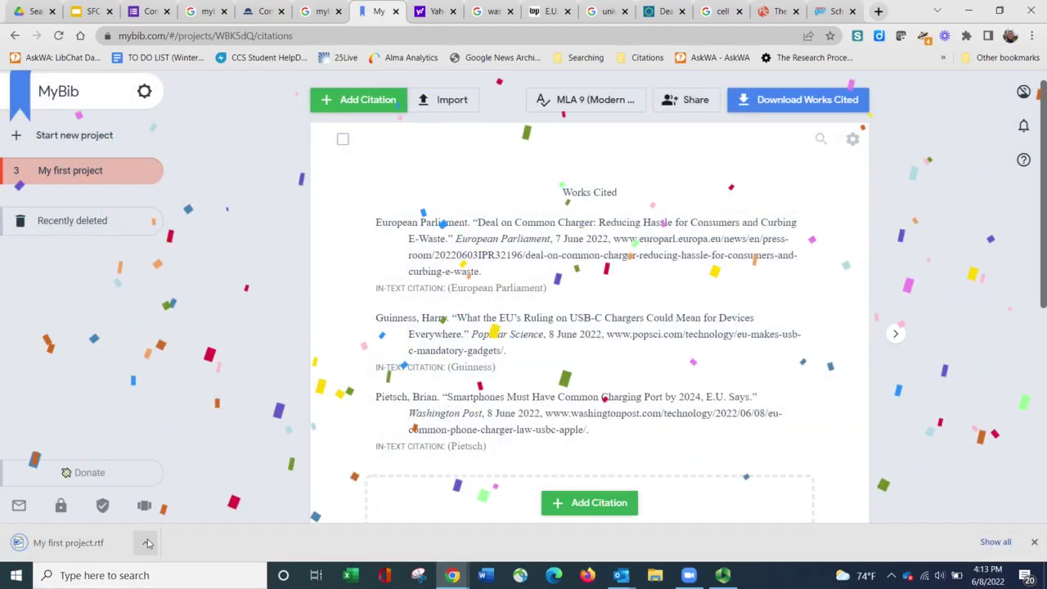
{"action": "left_click", "coordinate": [145, 543]}
{"action": "left_click", "coordinate": [182, 459]}
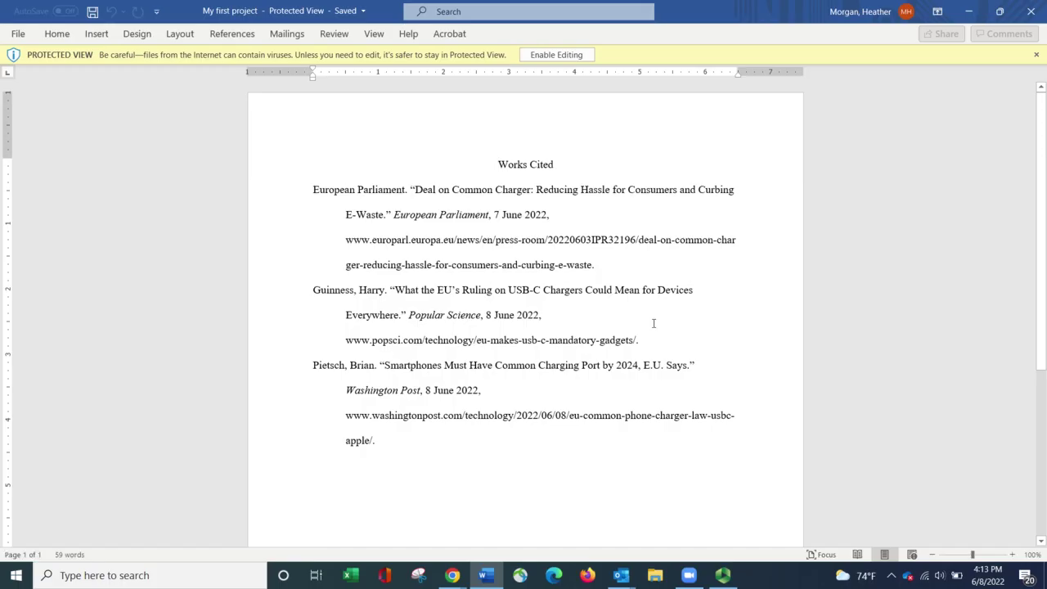
Switch from Word back to the MyBib project in Chrome.
{"action": "key", "text": "alt+Tab"}
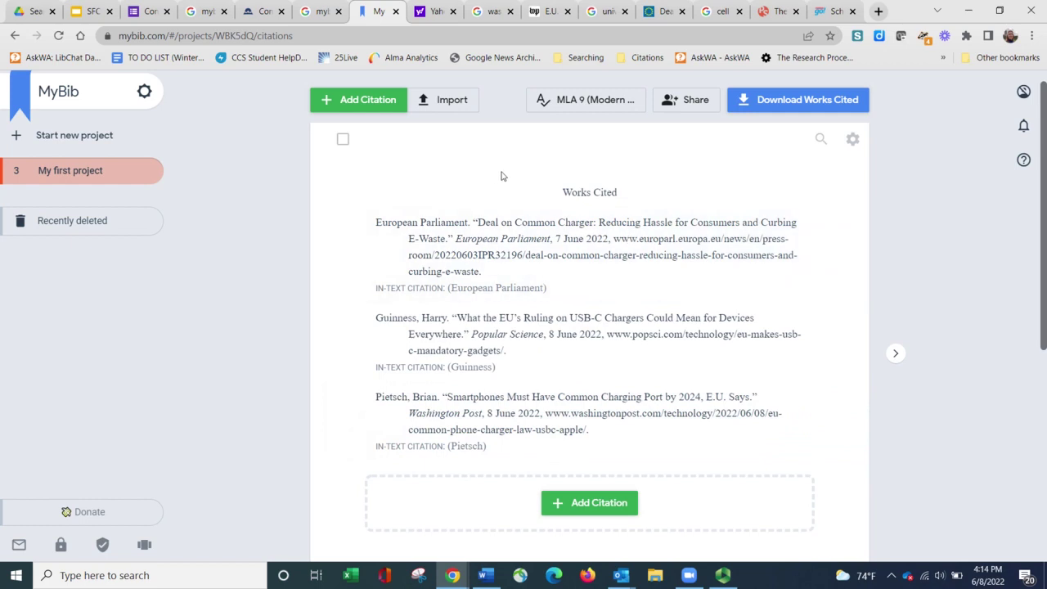
Switch the project's Sharing setting ON and close the Sharing settings dialog.
{"action": "left_click", "coordinate": [690, 102]}
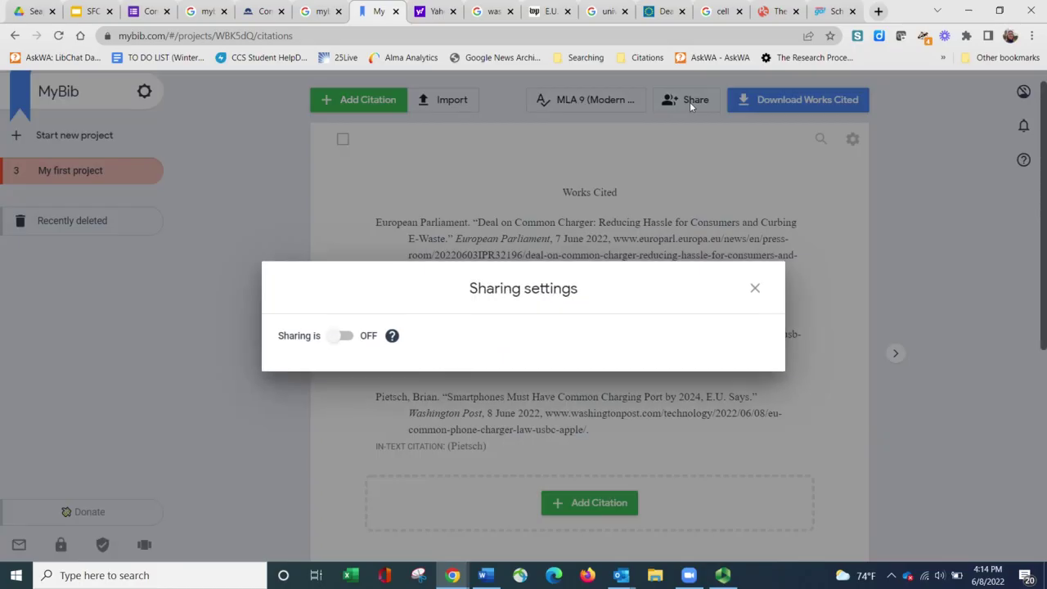
{"action": "left_click", "coordinate": [350, 339]}
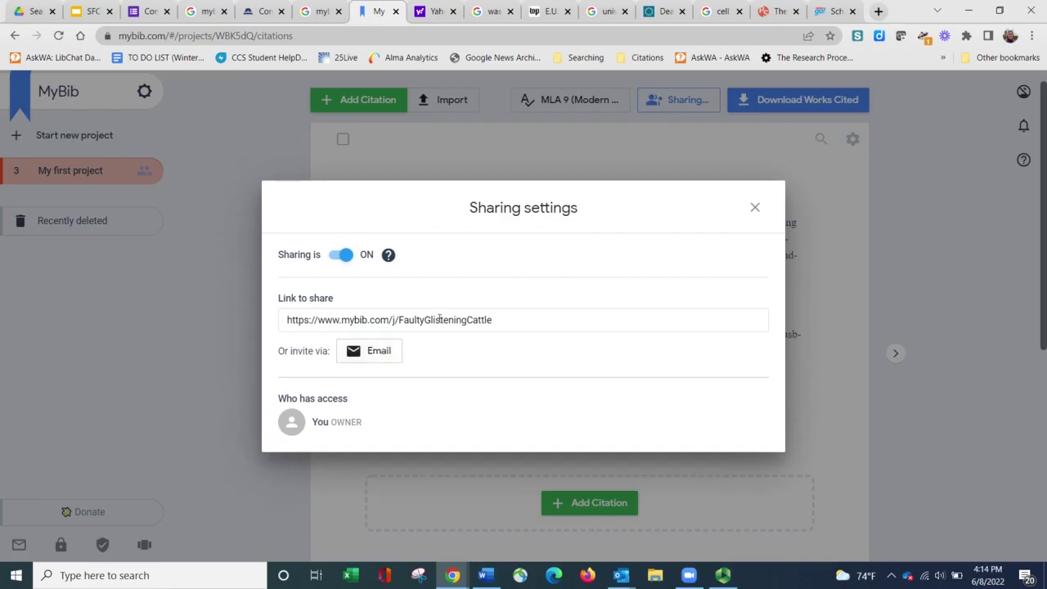
{"action": "left_click", "coordinate": [751, 213]}
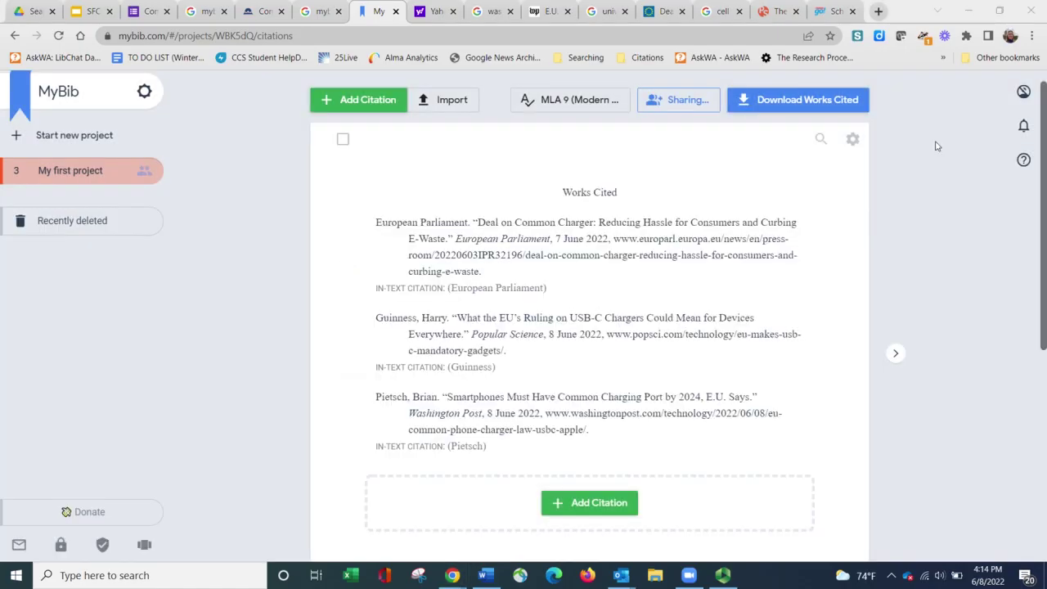
Choose Login from the account menu at the top right.
{"action": "left_click", "coordinate": [1025, 92]}
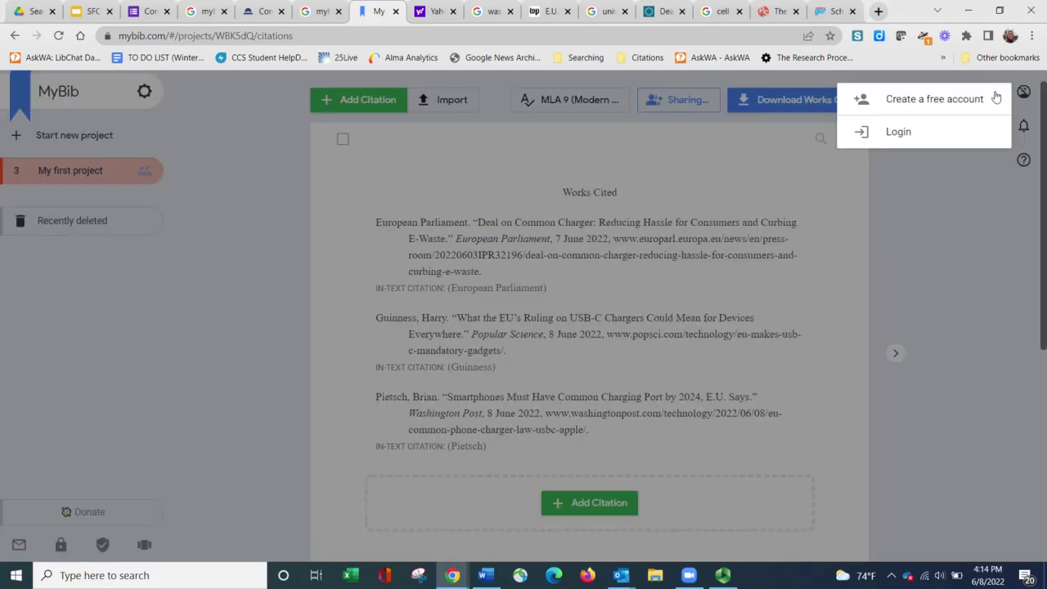
{"action": "left_click", "coordinate": [896, 139]}
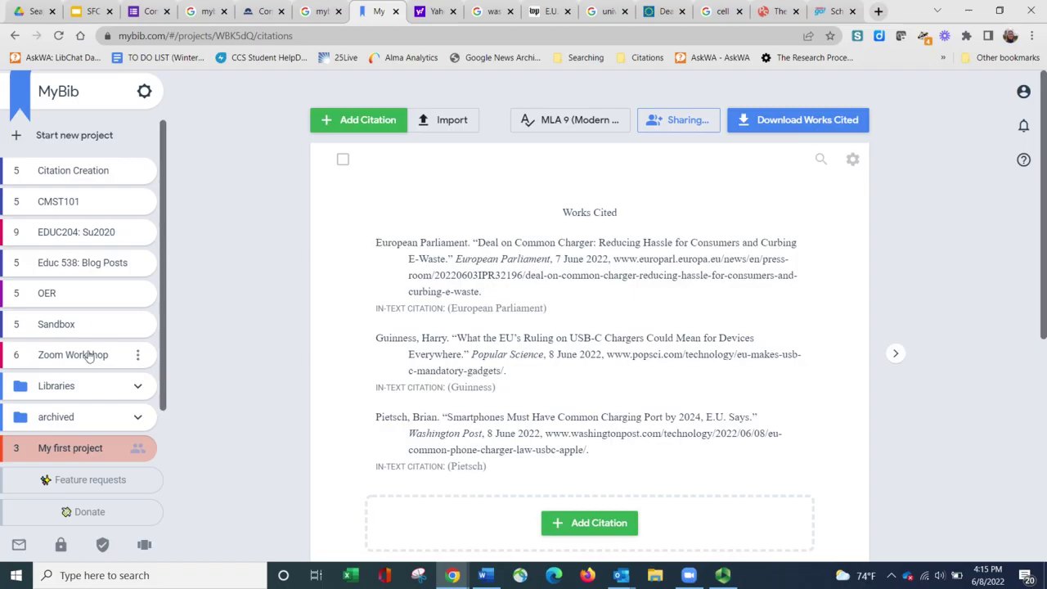
Scroll through the CMST101 project's APA references, then return to My first project.
{"action": "left_click", "coordinate": [71, 203]}
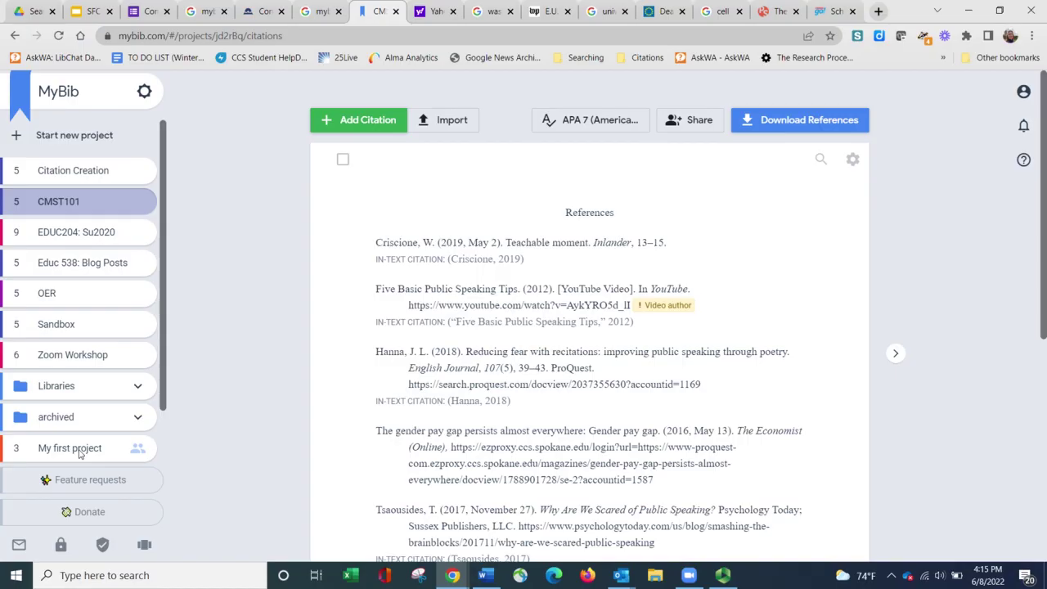
{"action": "scroll", "coordinate": [98, 400], "scroll_direction": "down", "scroll_amount": 2}
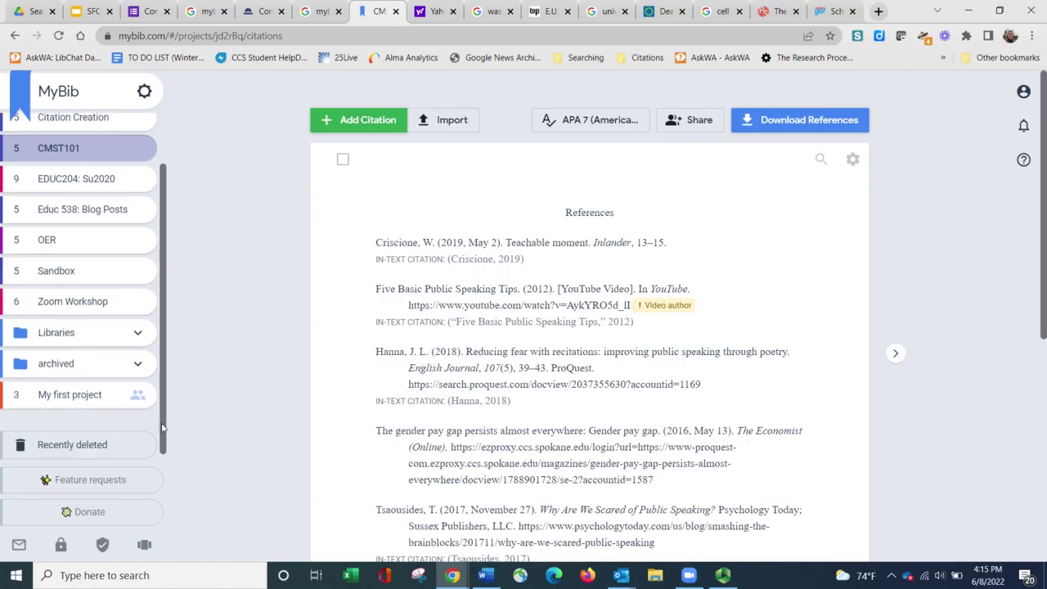
{"action": "left_click", "coordinate": [82, 397]}
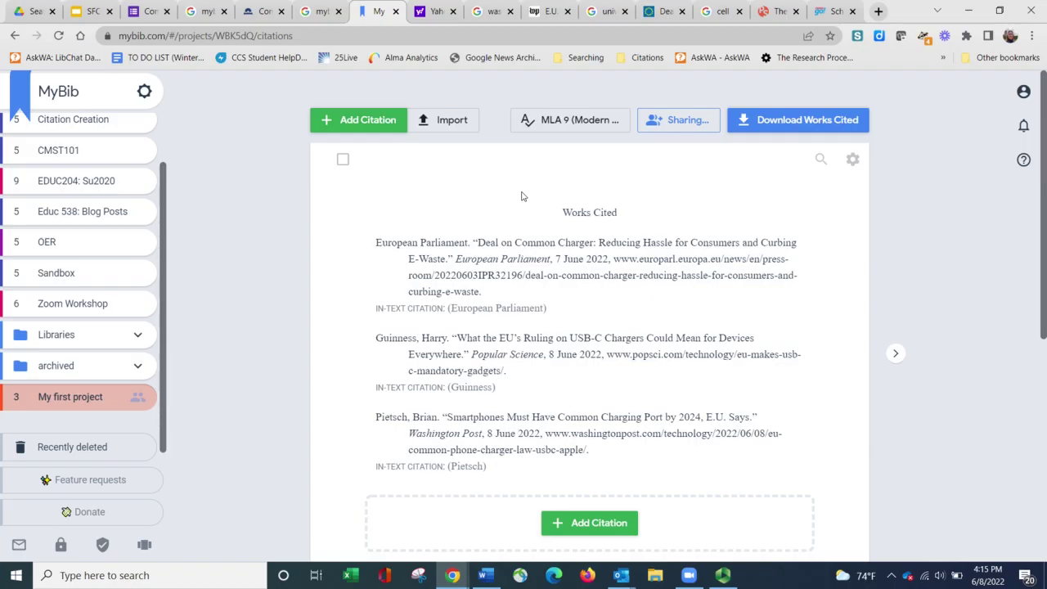
Switch My first project's citation style from MLA 9 to APA 7th edition and save.
{"action": "left_click", "coordinate": [571, 123]}
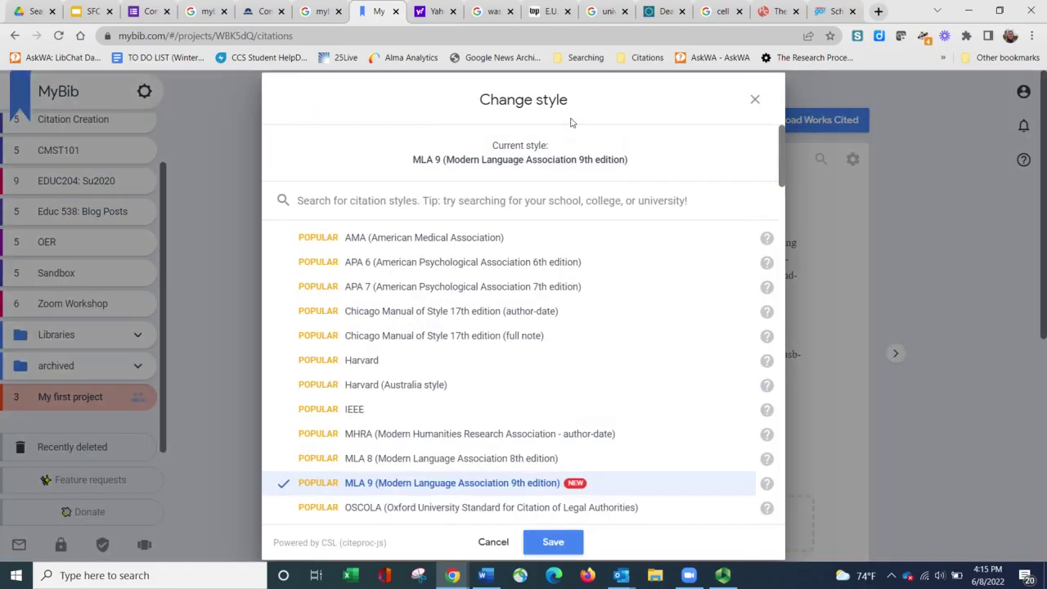
{"action": "left_click", "coordinate": [446, 288]}
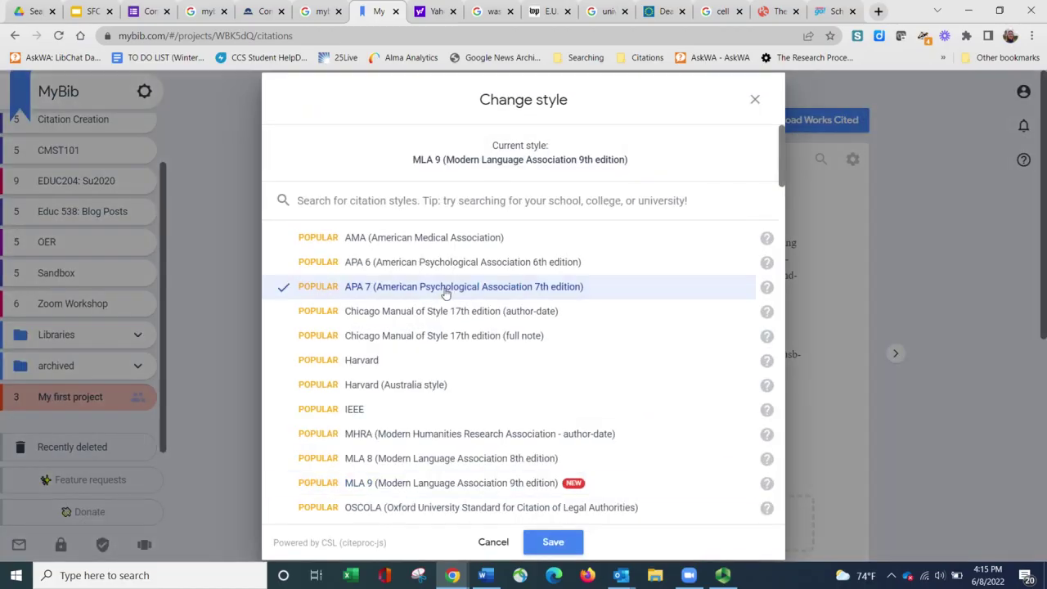
{"action": "left_click", "coordinate": [550, 540]}
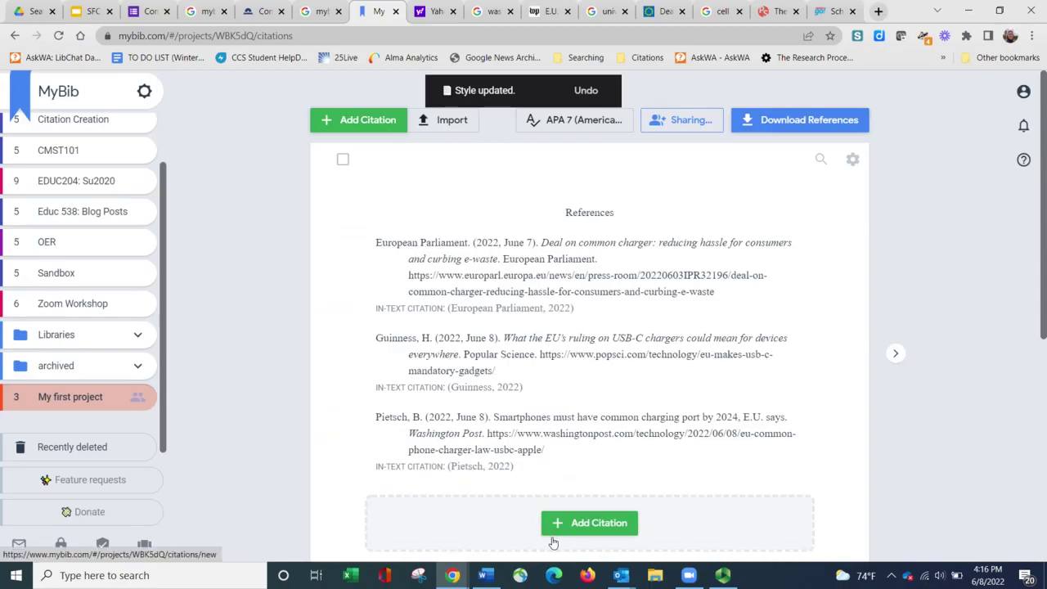